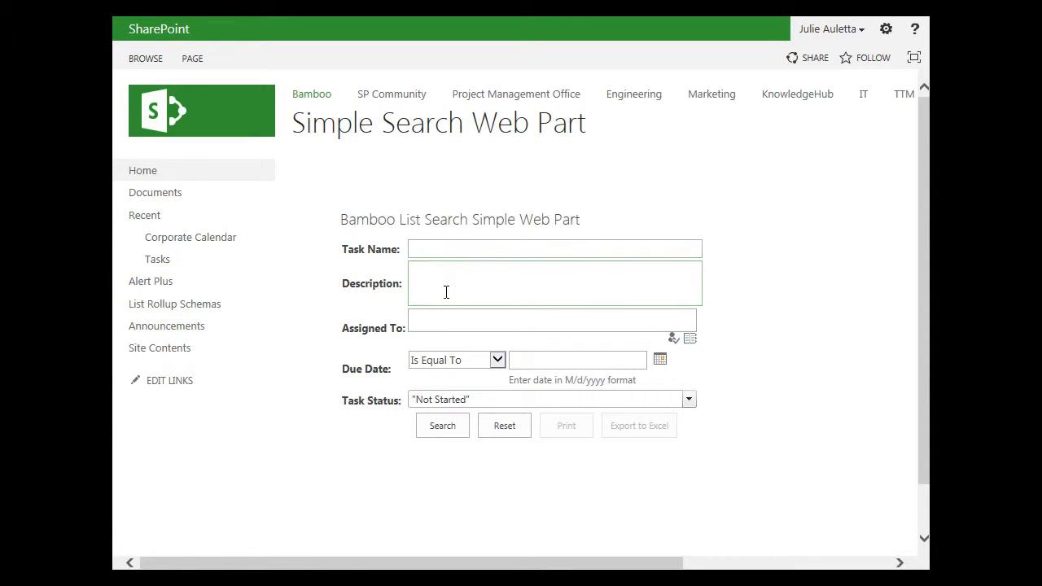
Search the task list for items with the status "Not Started", and reset the search form
click(444, 431)
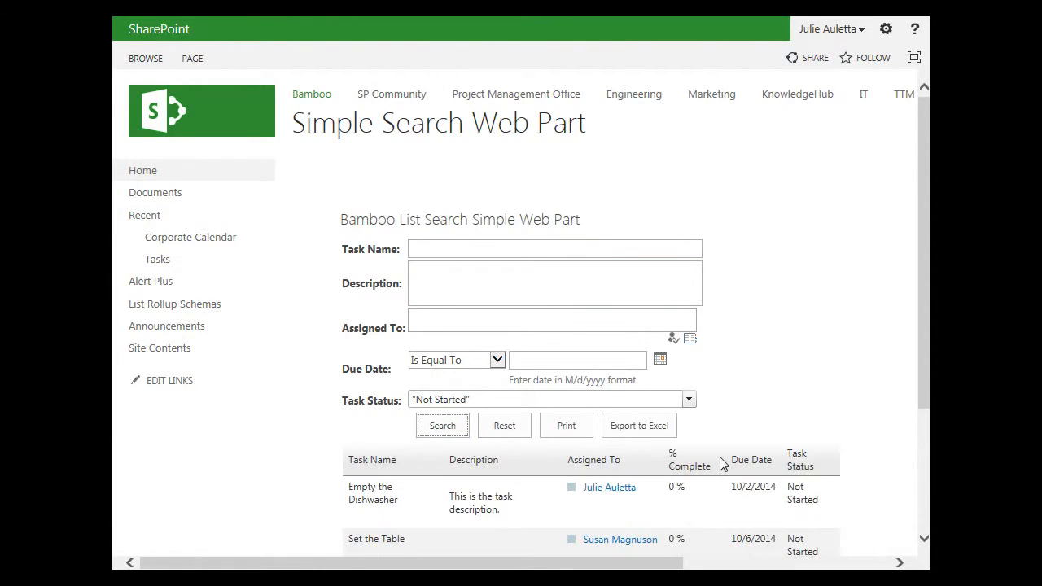
scroll(382, 548, down, 3)
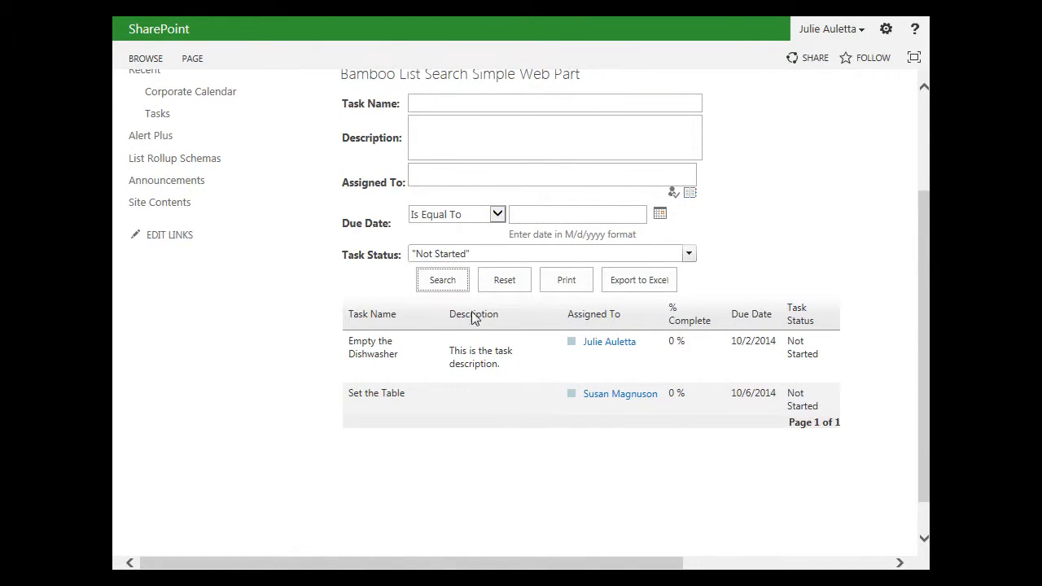
click(497, 285)
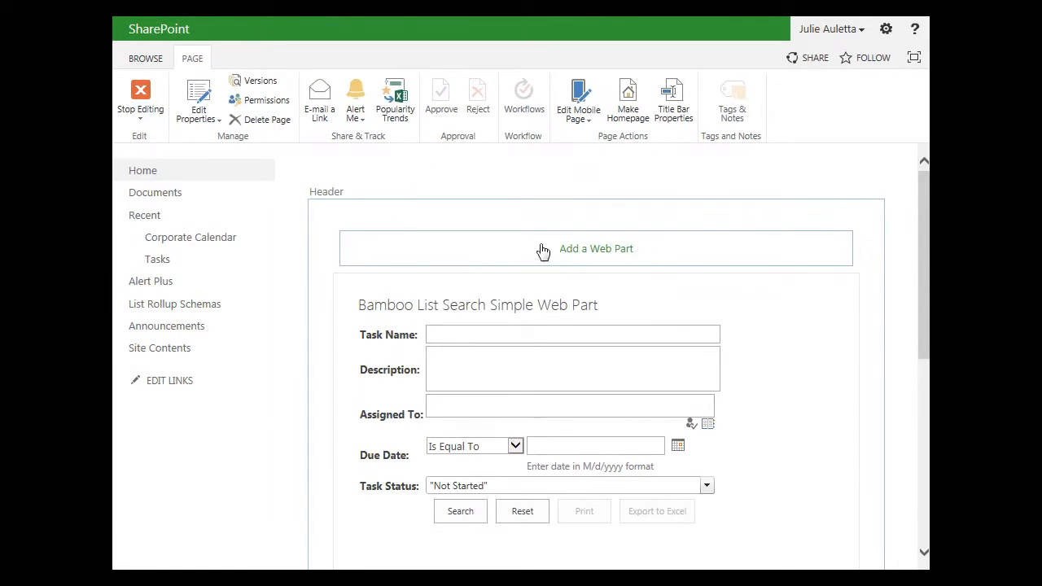
Open the look and feel settings of the Bamboo List Search Simple Web Part and bring up its CSS for editing
click(811, 305)
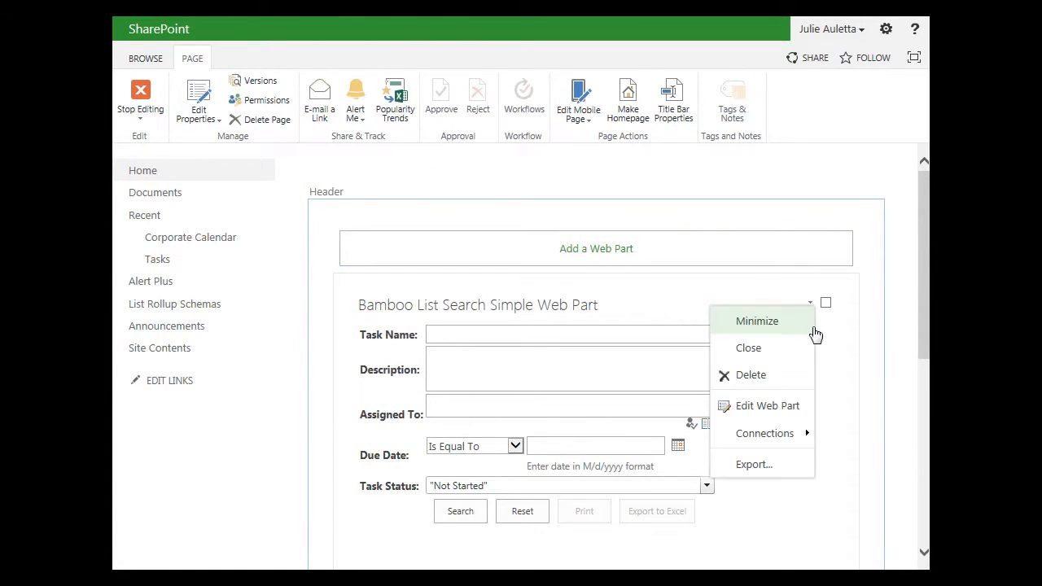
click(782, 403)
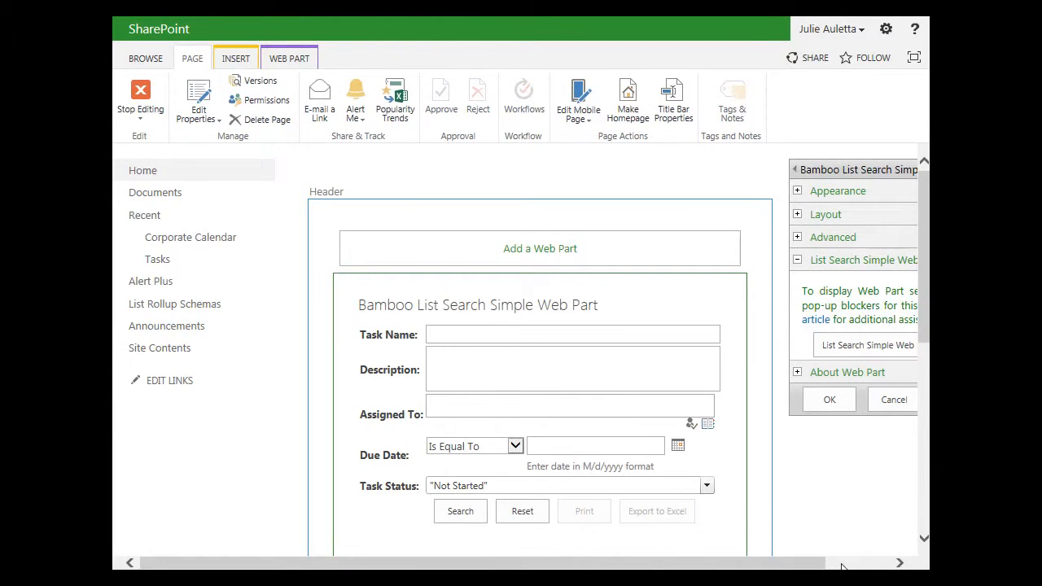
click(843, 563)
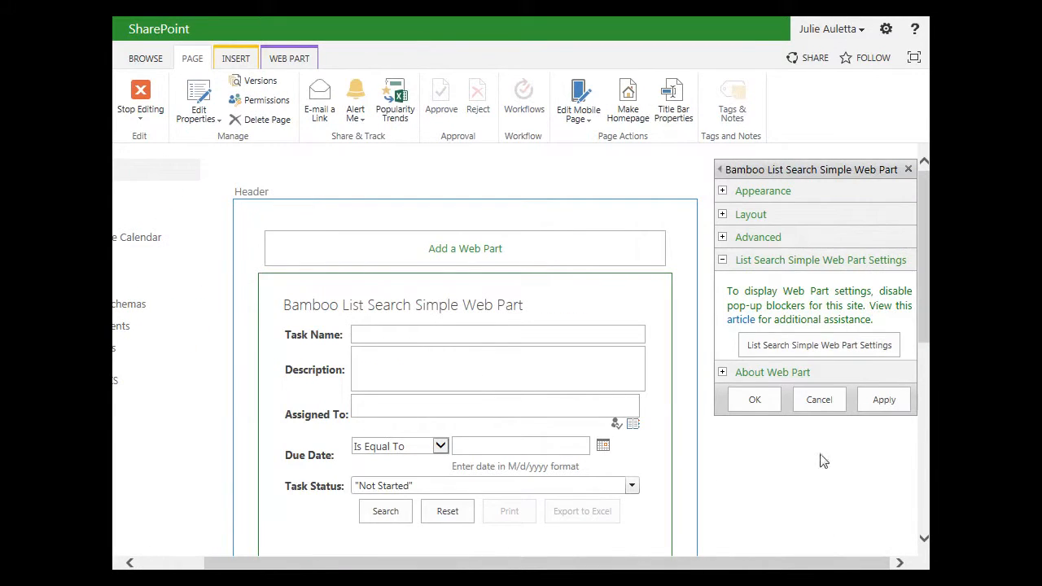
click(814, 350)
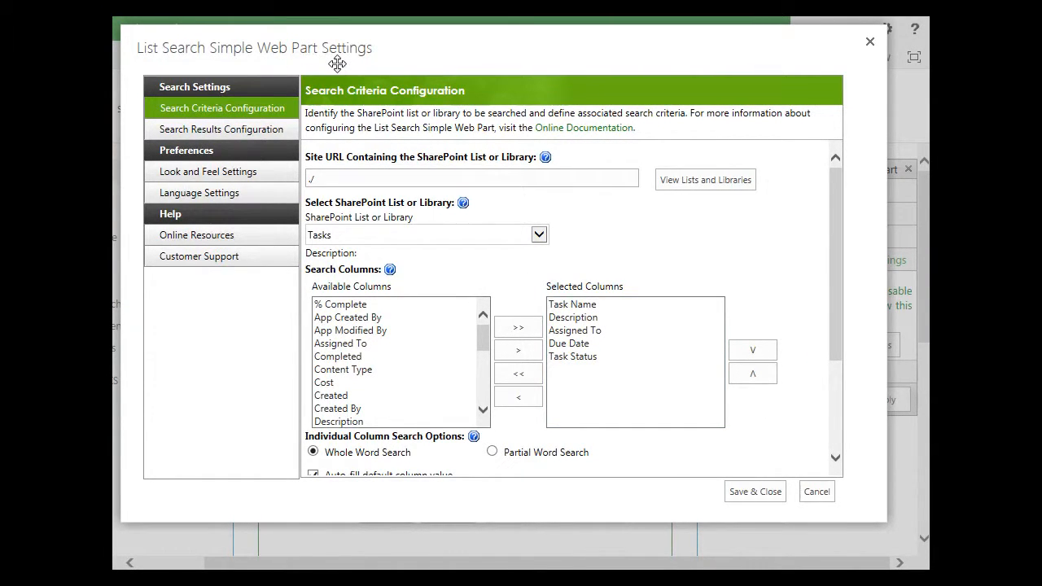
click(221, 175)
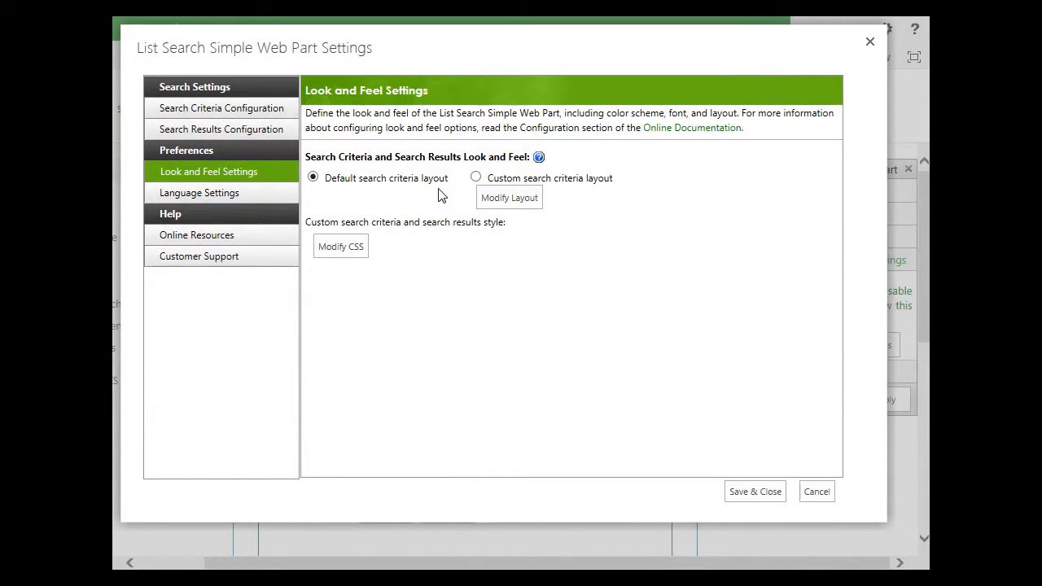
click(343, 246)
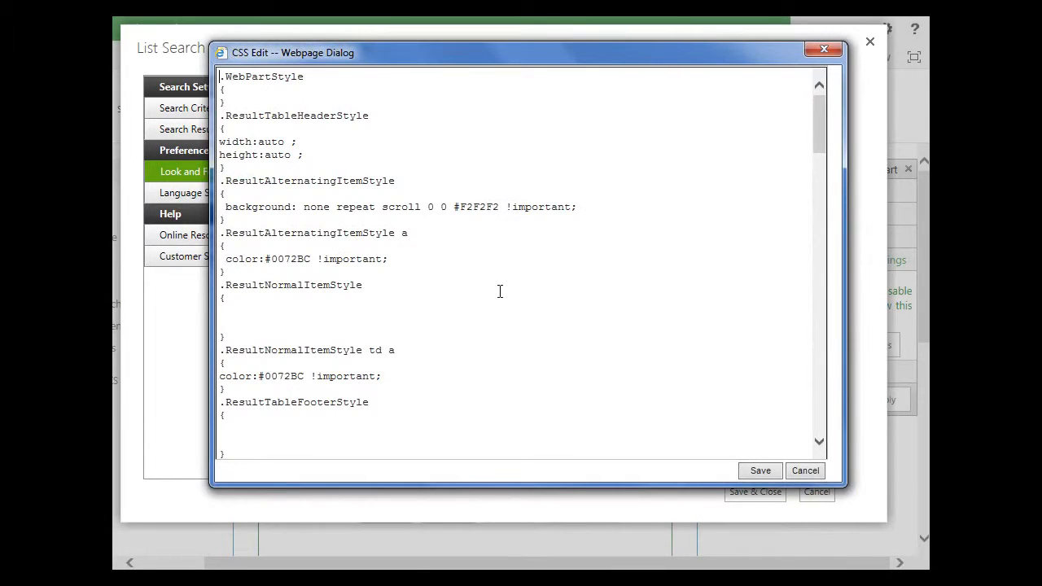
Add "float: right !important;" and "color: #008000;" below the width line in the .LabelControls CSS rule
drag(812, 138, 821, 278)
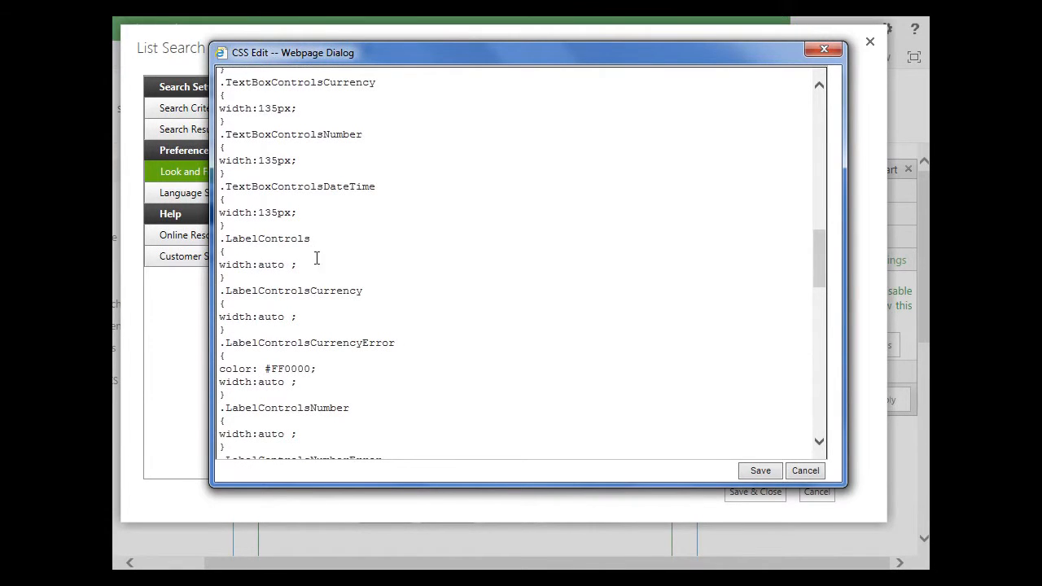
drag(221, 242, 235, 281)
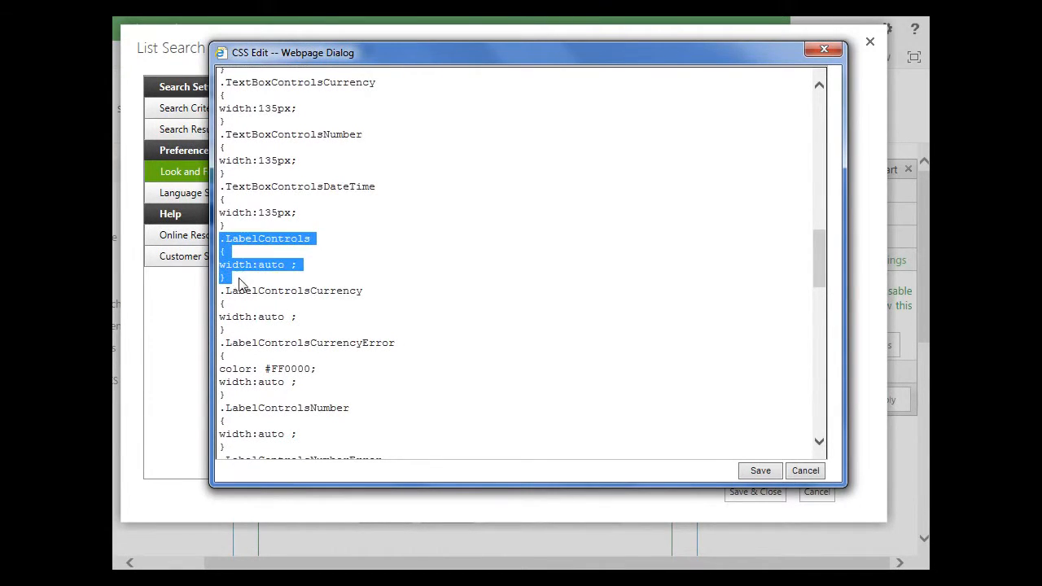
click(303, 265)
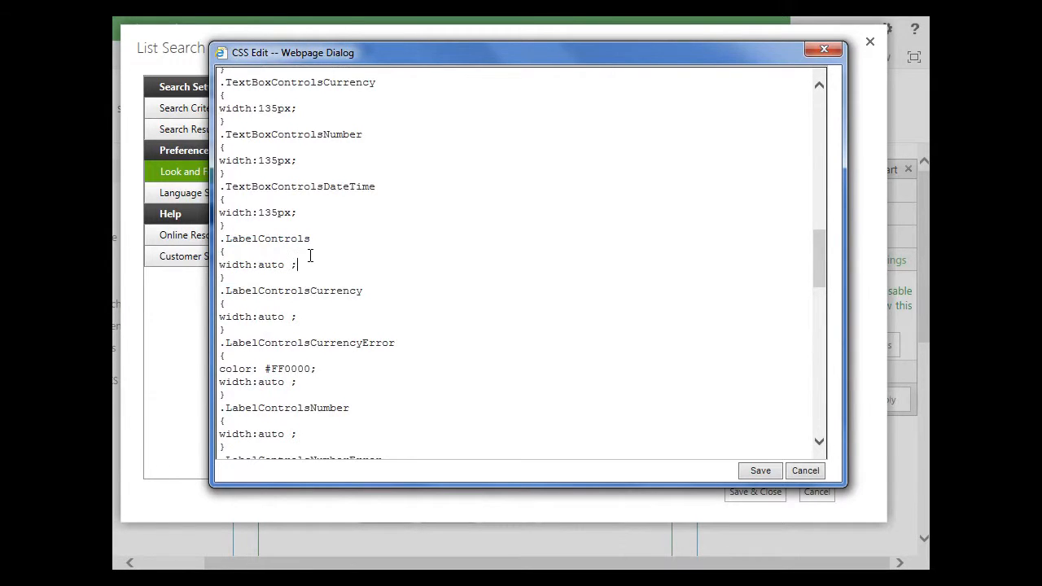
key(Return)
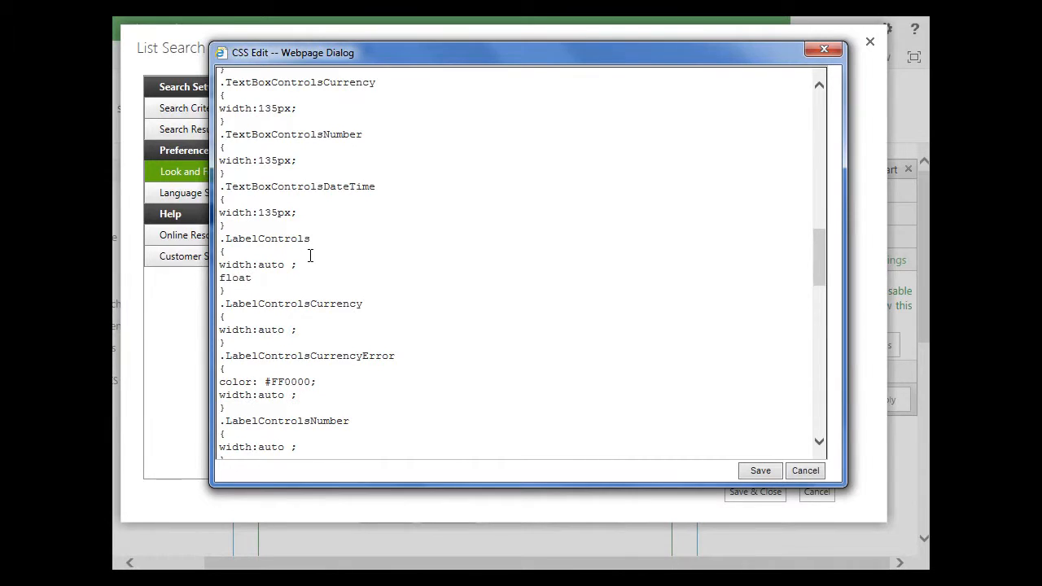
text(float: right !important;)
key(Return)
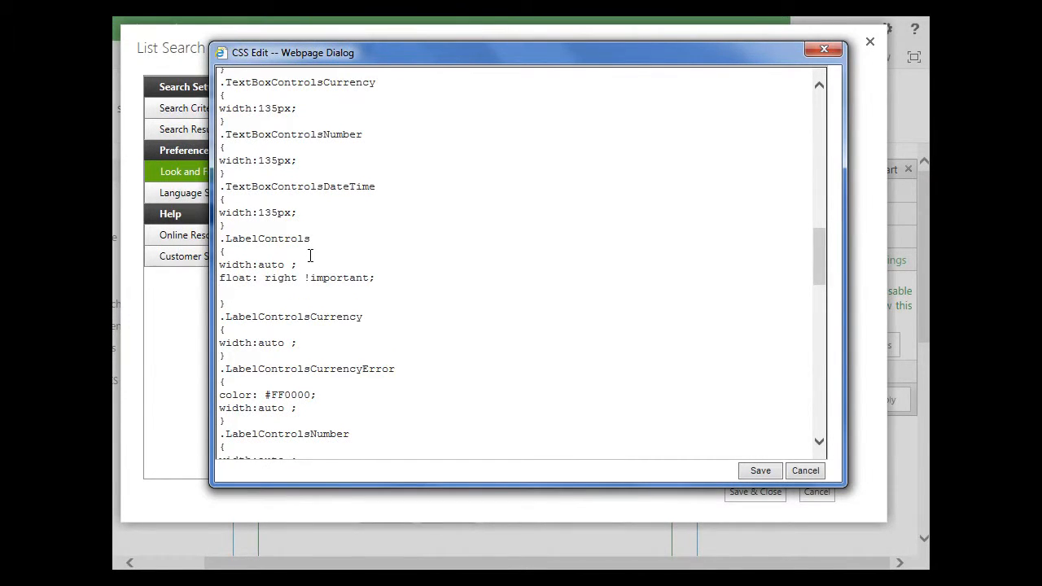
text(color: #008000;)
Save the label CSS changes and close the web part settings with the changes saved
click(760, 471)
click(753, 320)
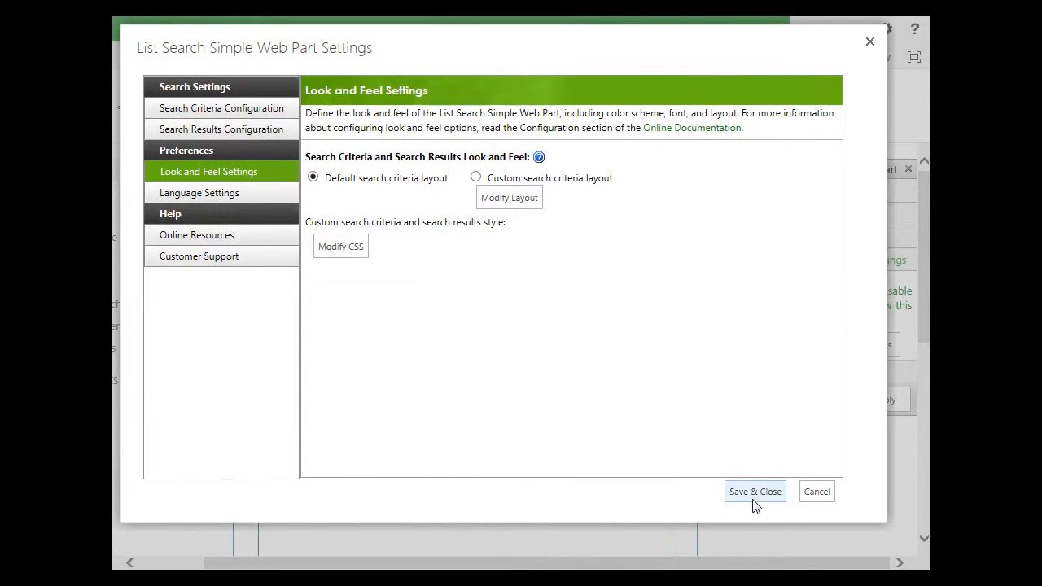
click(754, 498)
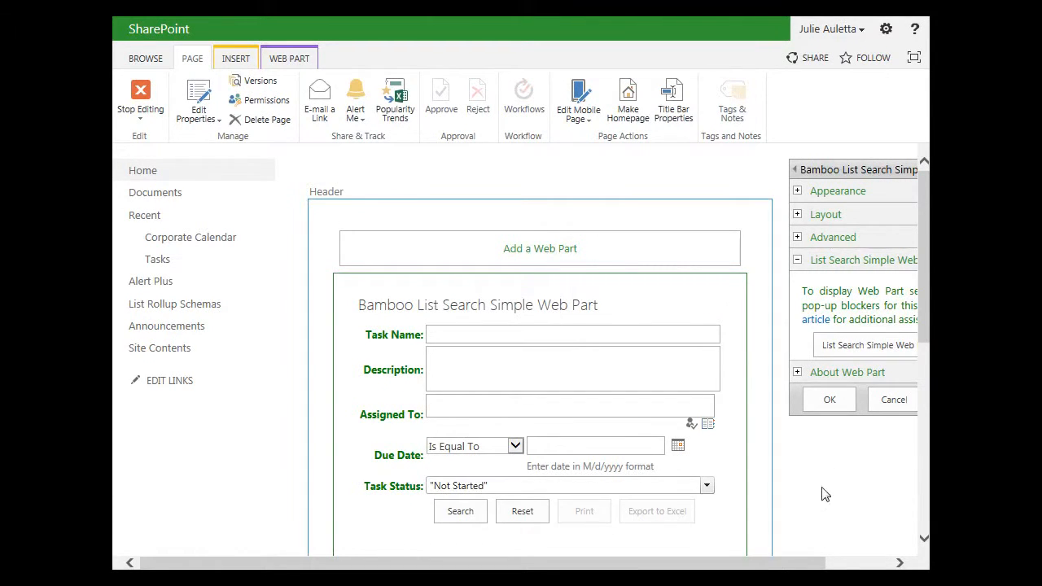
Reopen the web part's look and feel settings and its CSS for further editing
drag(783, 564, 853, 568)
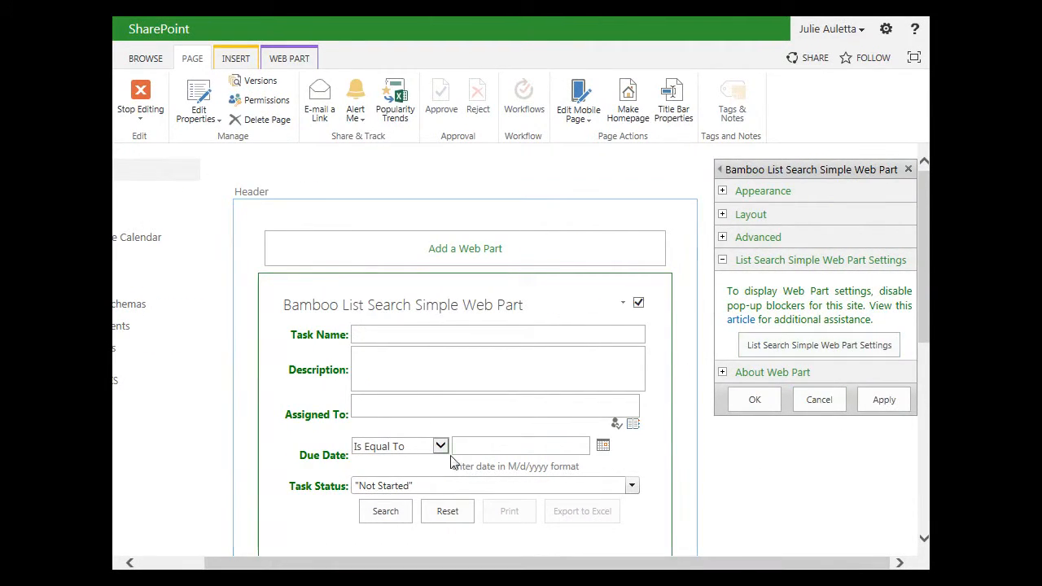
click(800, 349)
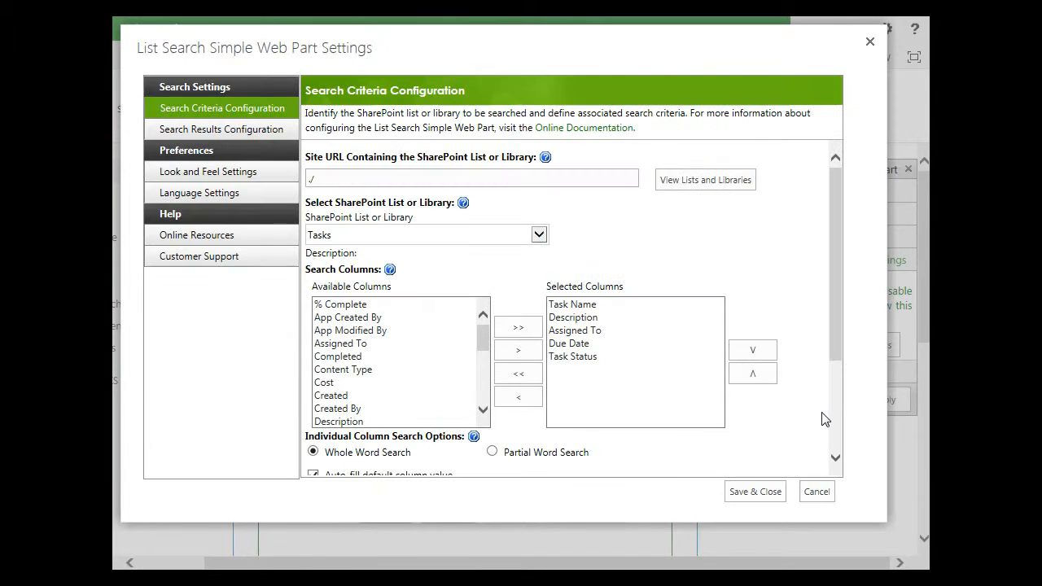
click(240, 173)
click(346, 247)
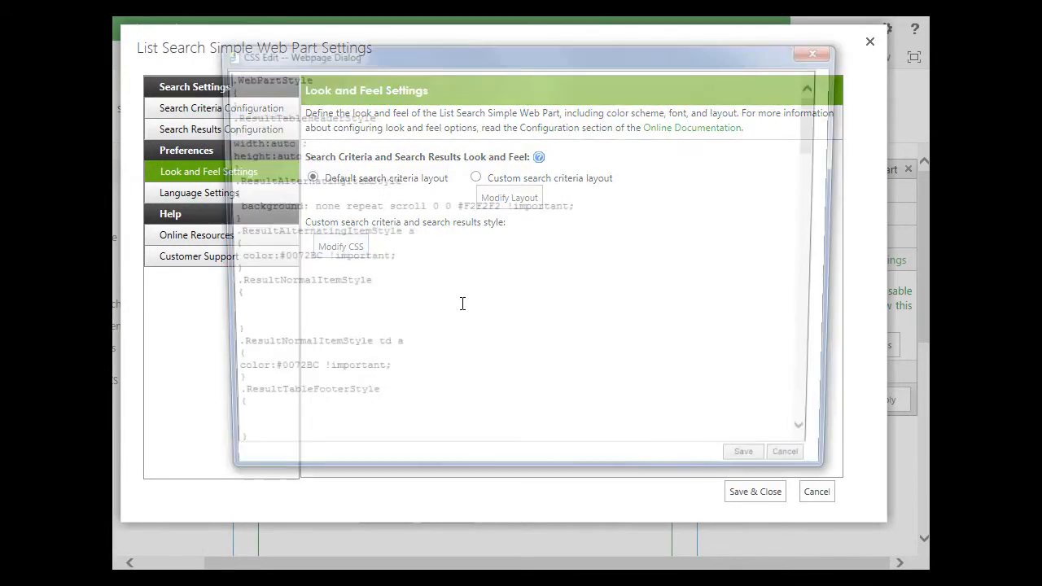
Add "border-bottom-left-radius: 2em;" below the height line in the .SearchButtonStyle rule
drag(820, 151, 828, 201)
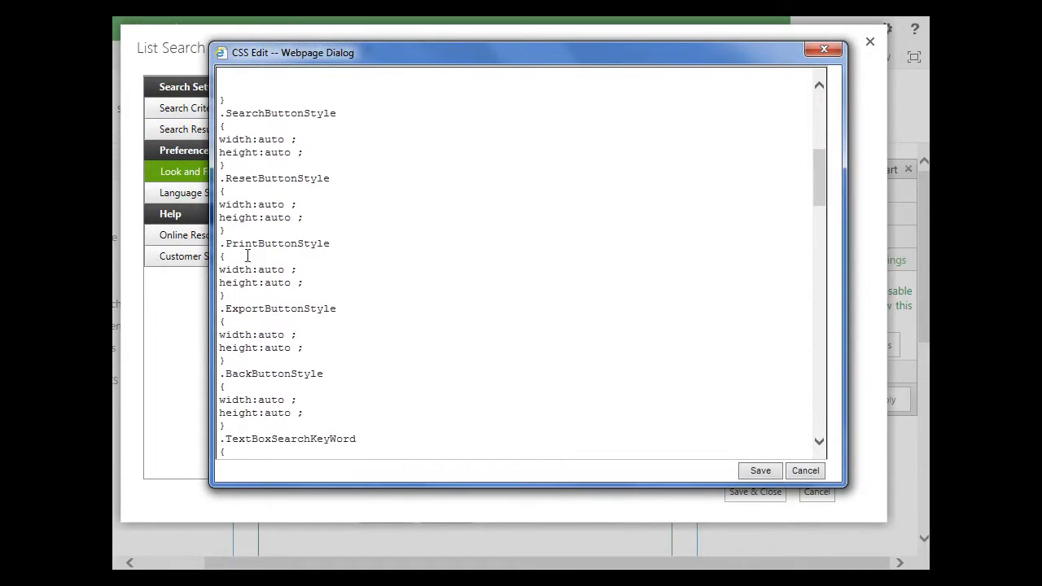
click(310, 151)
key(Return)
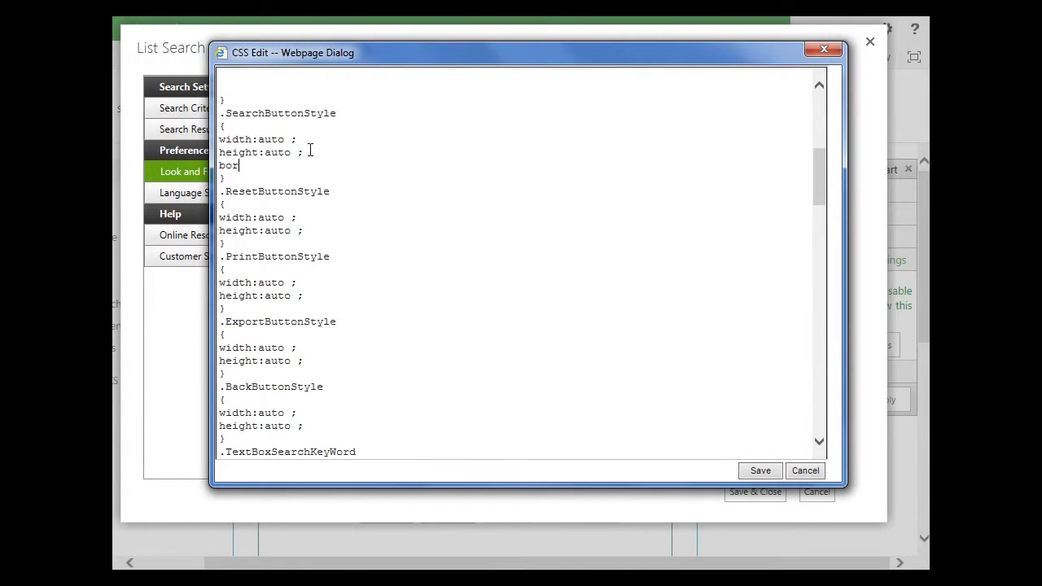
text(border-bottom-left-radius: 2em;)
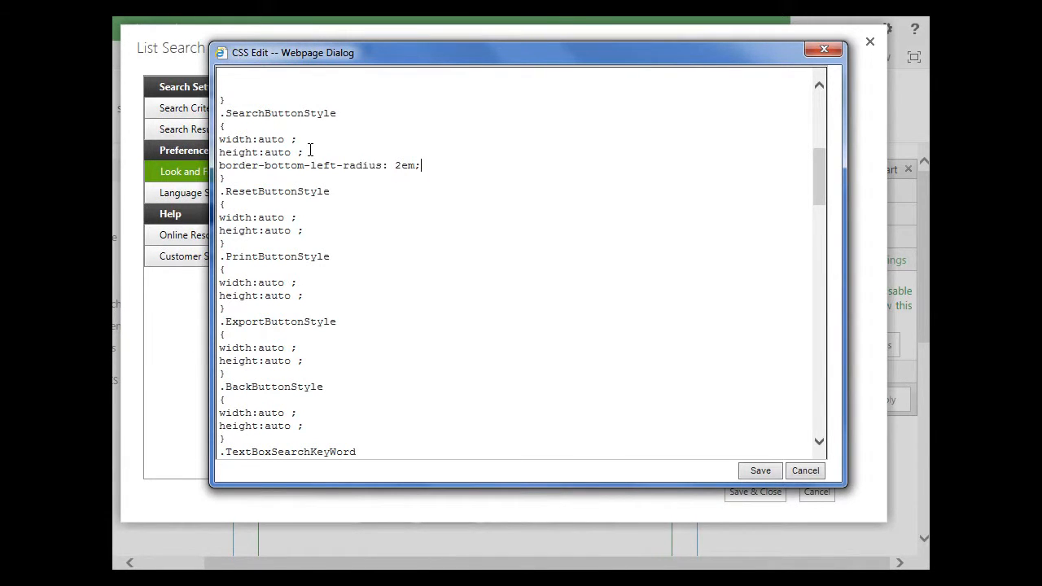
Duplicate the border-bottom-left-radius line in .SearchButtonStyle three times, each copy on its own line above the closing brace
key(shift+Home)
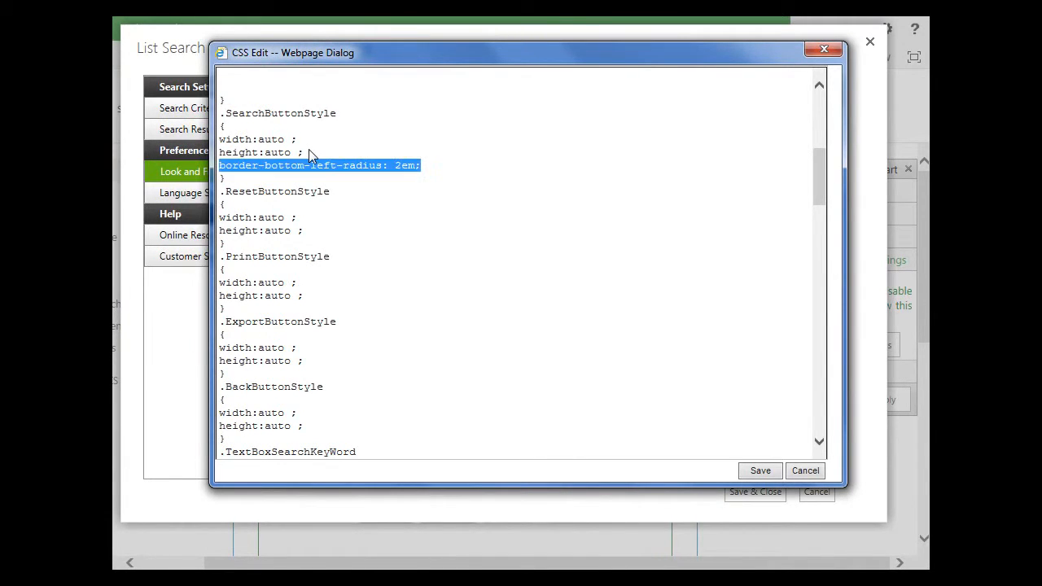
key(ctrl+c)
key(Down)
key(ctrl+v)
key(ctrl+v)
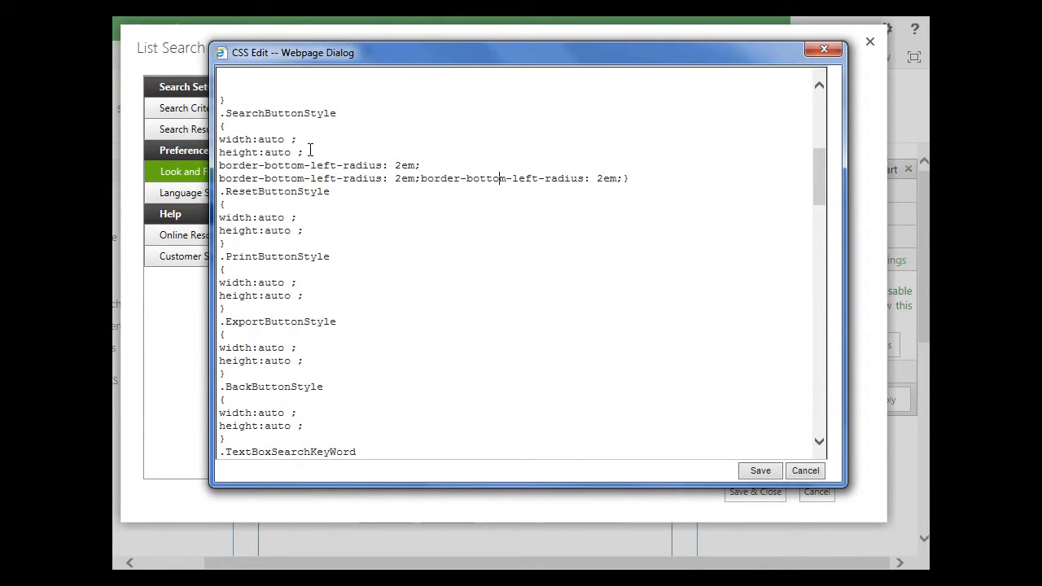
key(Return)
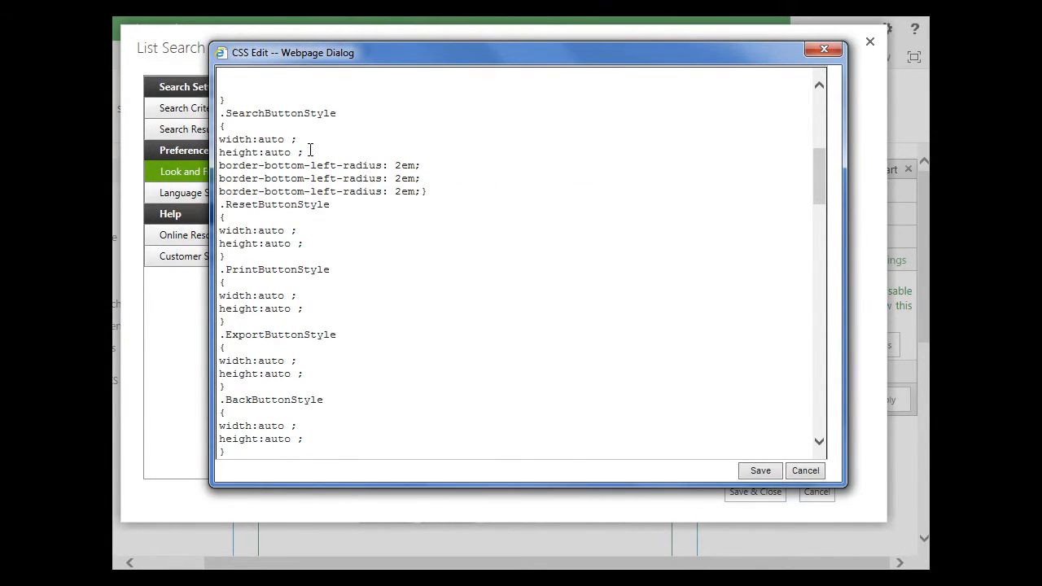
click(416, 192)
key(Return)
key(ctrl+v)
key(Return)
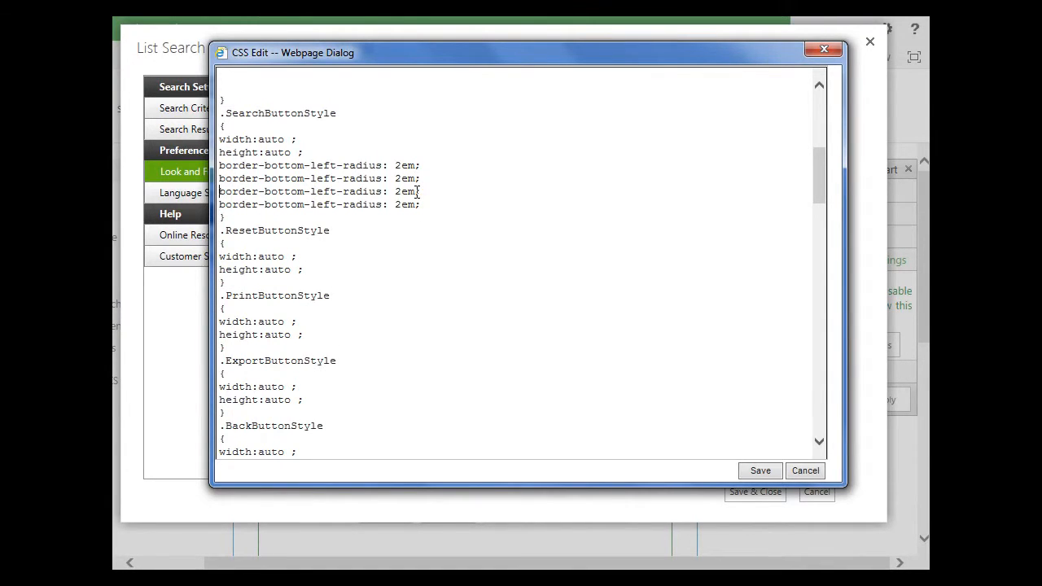
Change the three copied radius lines in .SearchButtonStyle to border-bottom-right-radius, border-top-left-radius and border-top-right-radius
double_click(317, 179)
text(right)
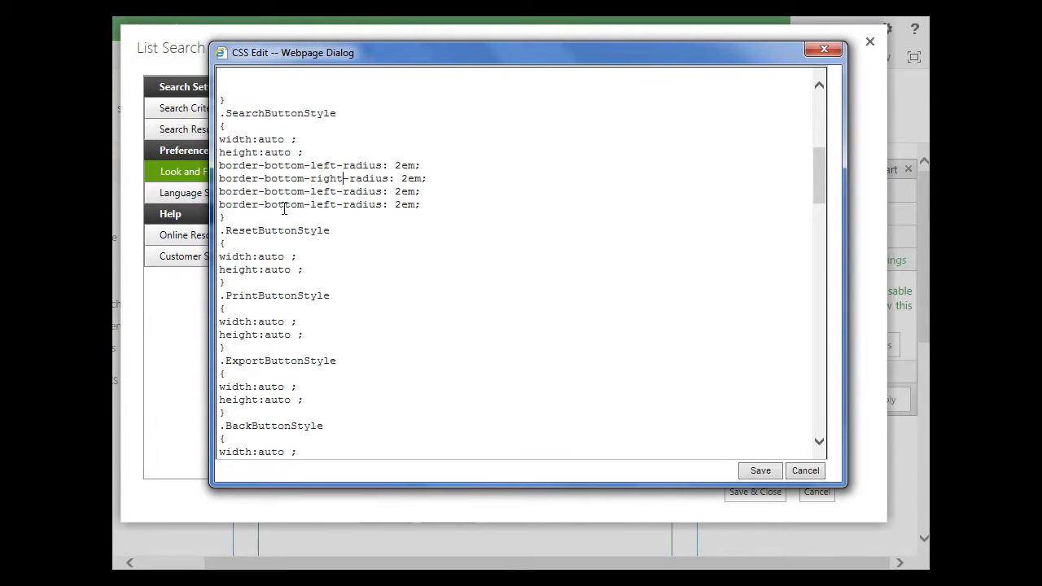
double_click(281, 191)
text(top)
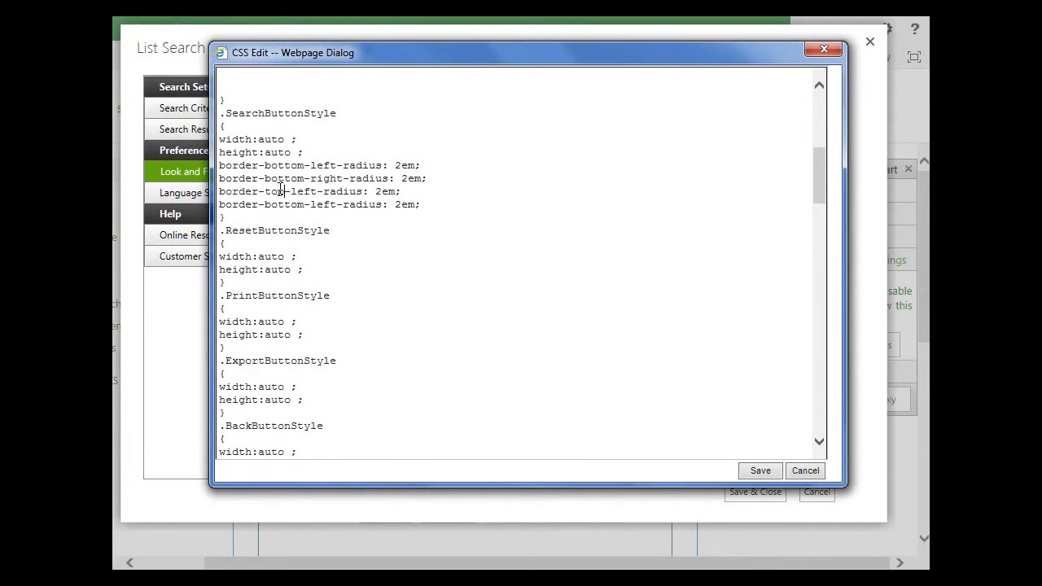
double_click(285, 204)
text(top)
double_click(302, 204)
text(right)
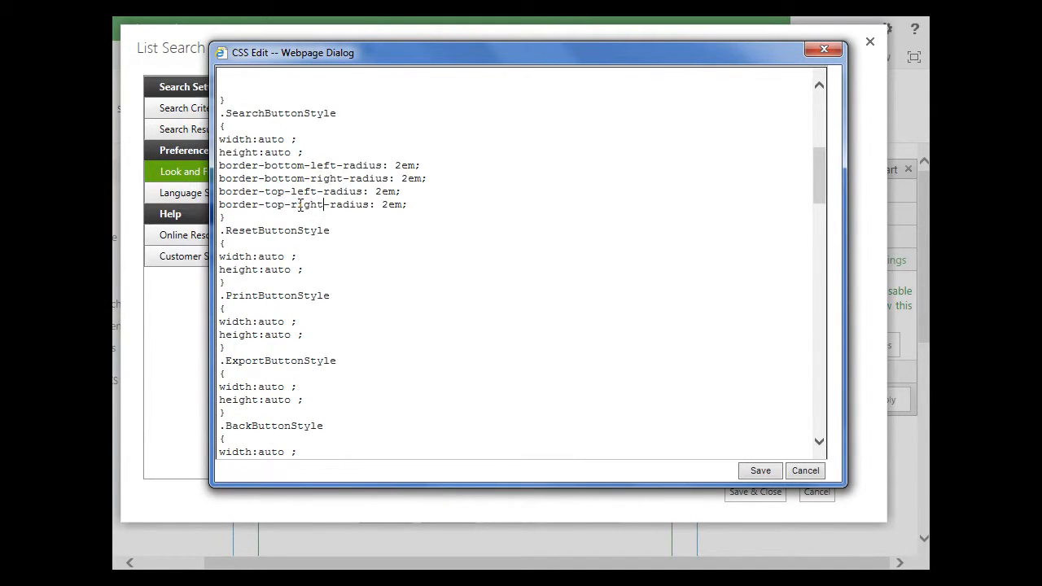
Copy the four border radius lines from .SearchButtonStyle to the end of the .ResetButtonStyle, .PrintButtonStyle and .ExportButtonStyle rules
click(218, 171)
key(shift+Down)
key(shift+Down)
key(shift+Down)
key(shift+Down)
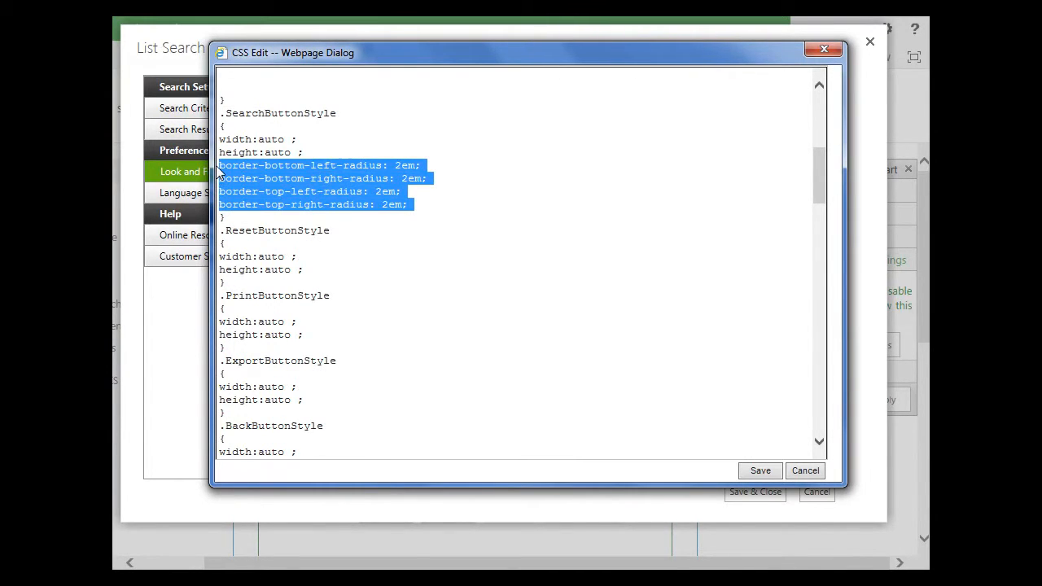
key(Down)
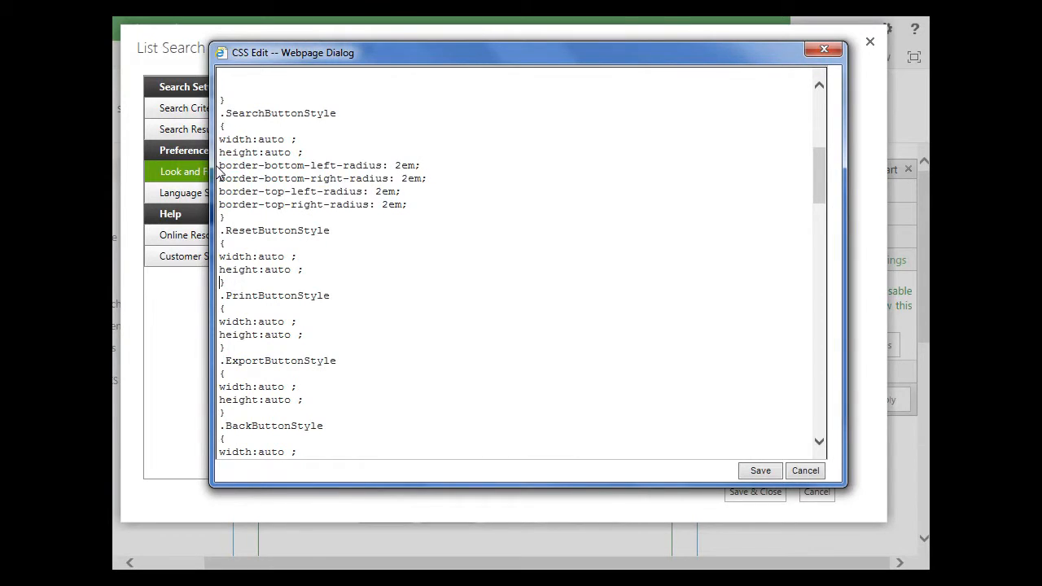
key(ctrl+v)
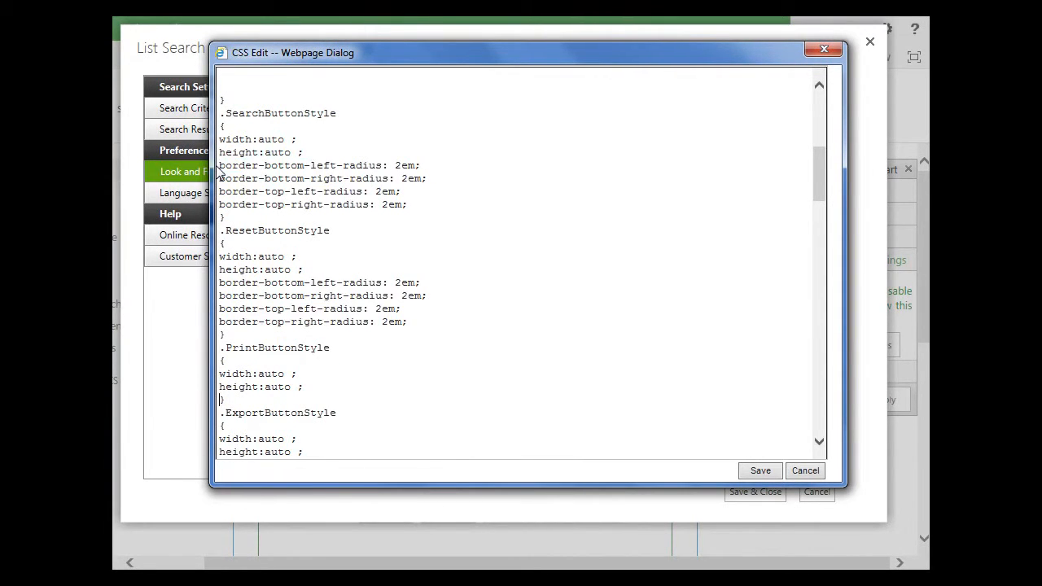
key(ctrl+v)
scroll(220, 171, down, 1)
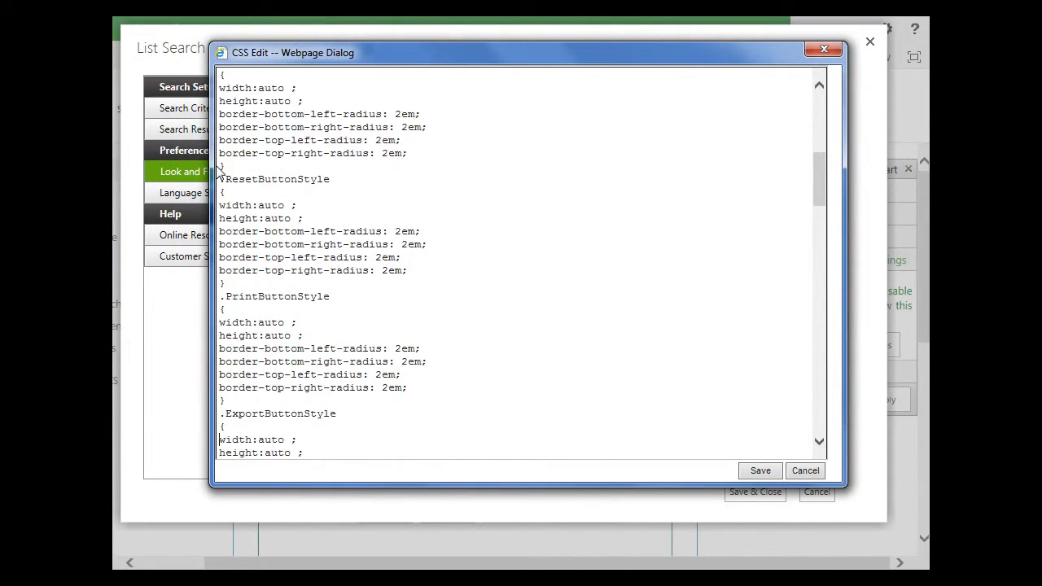
scroll(220, 171, down, 1)
scroll(220, 172, down, 1)
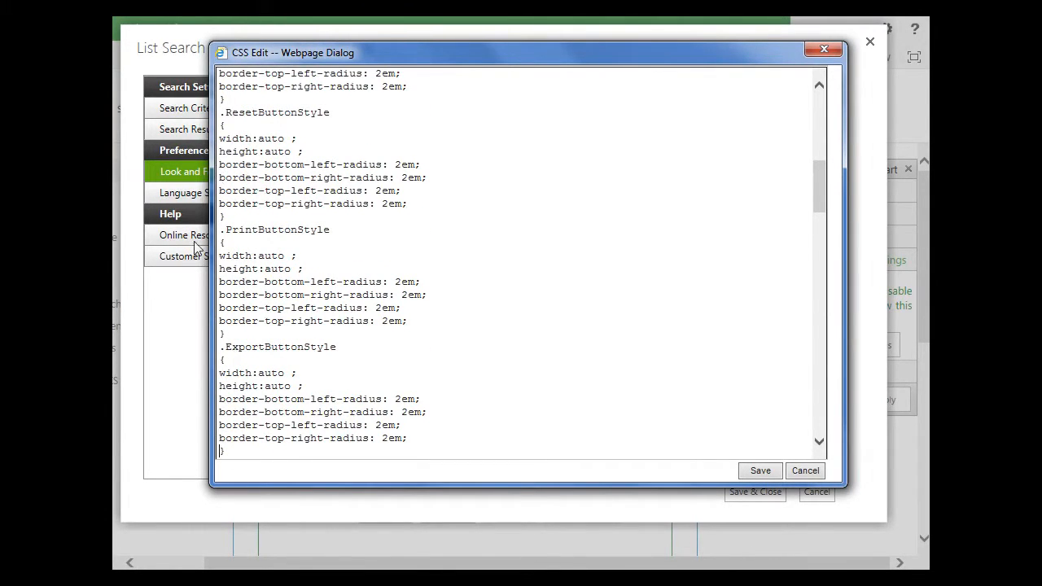
Save the edited CSS, confirm closing its editor, and save and close the List Search web part settings
click(761, 470)
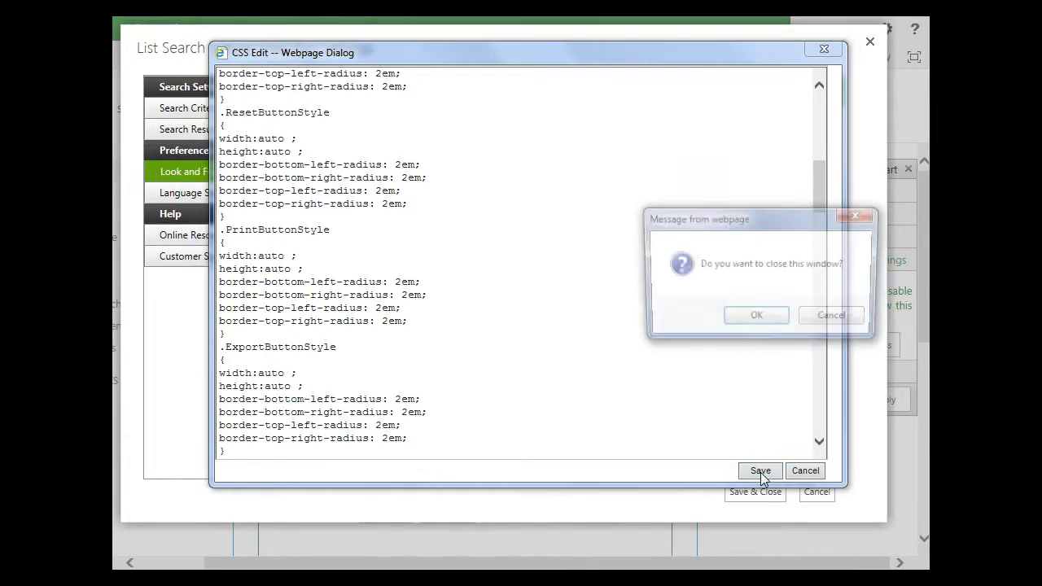
click(756, 319)
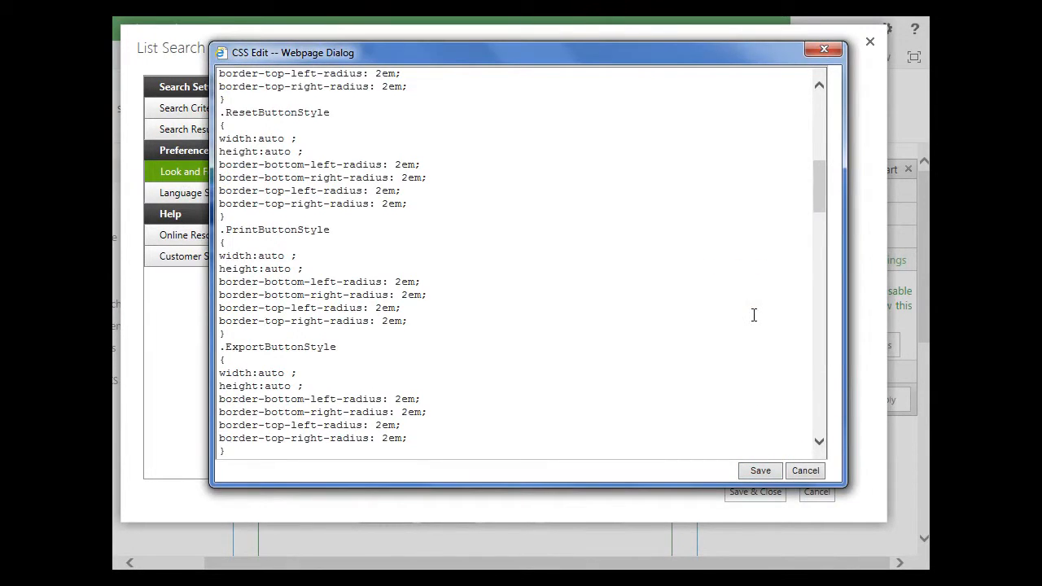
click(768, 493)
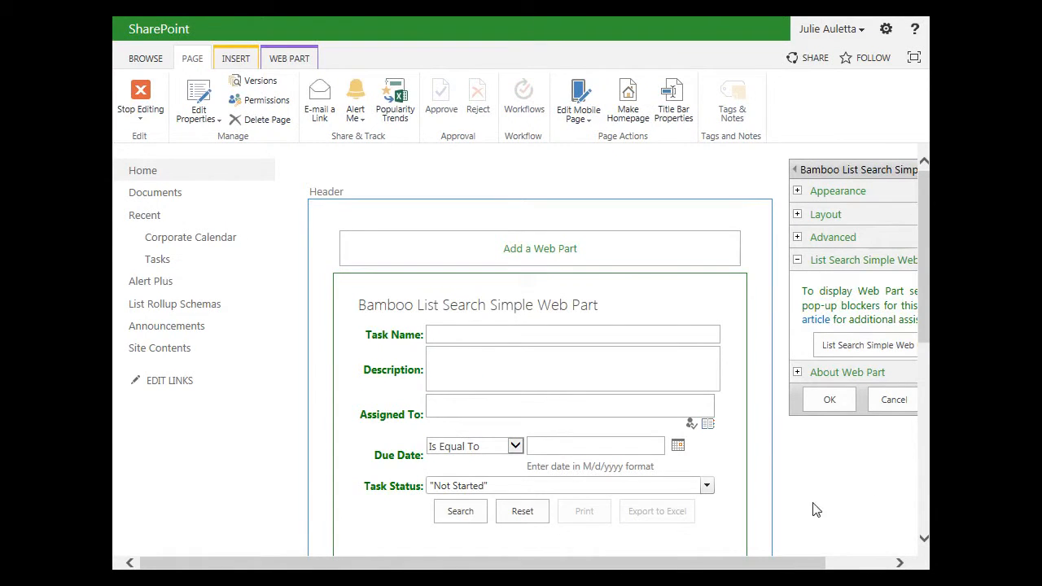
Accept the Bamboo List Search Simple web part properties and stop editing the page
drag(783, 564, 849, 564)
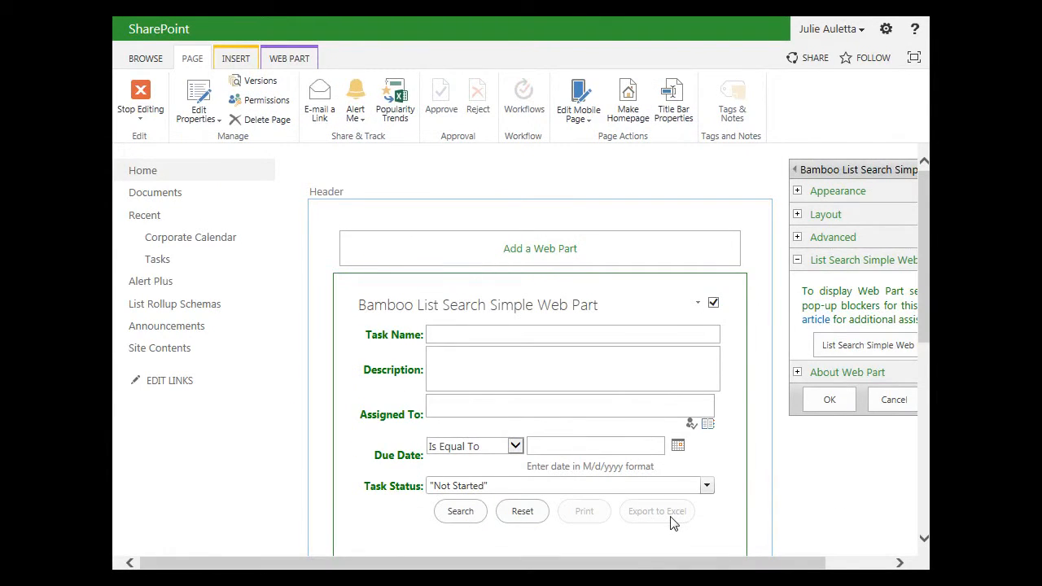
click(838, 407)
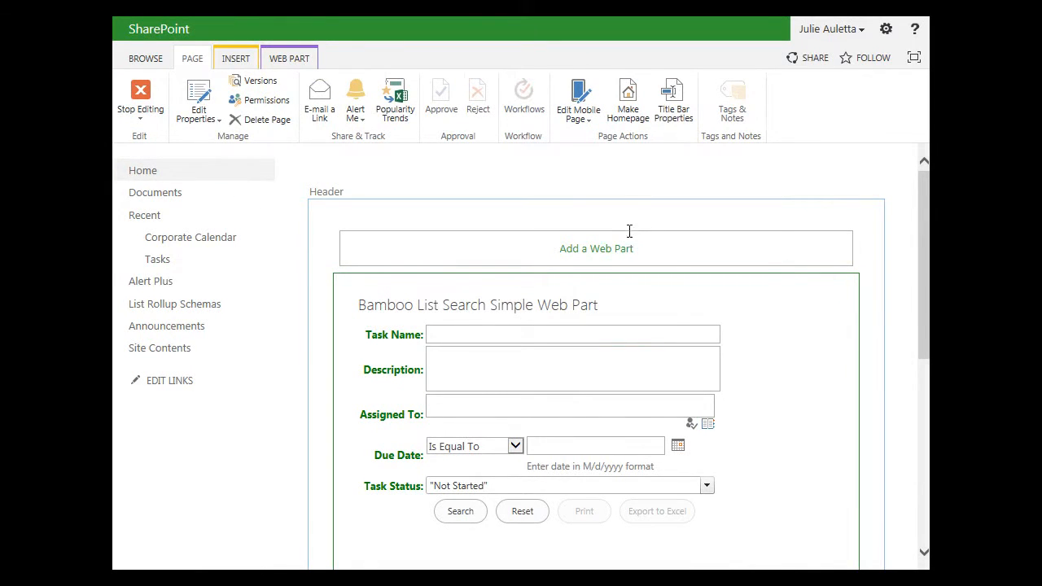
click(150, 60)
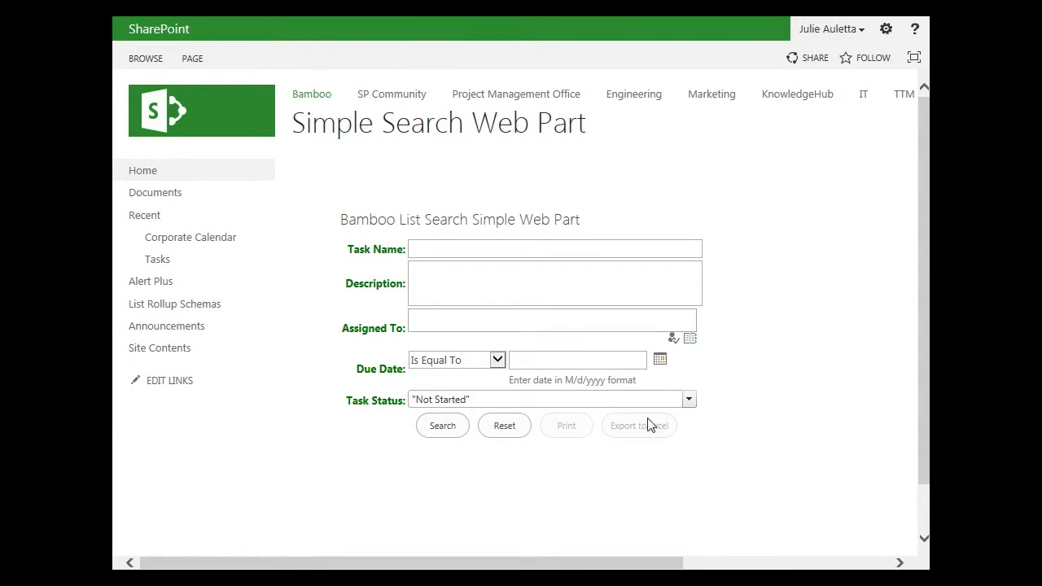
Run a search for tasks with the "Not Started" status and look over the results and the restyled buttons
click(443, 436)
scroll(857, 438, down, 3)
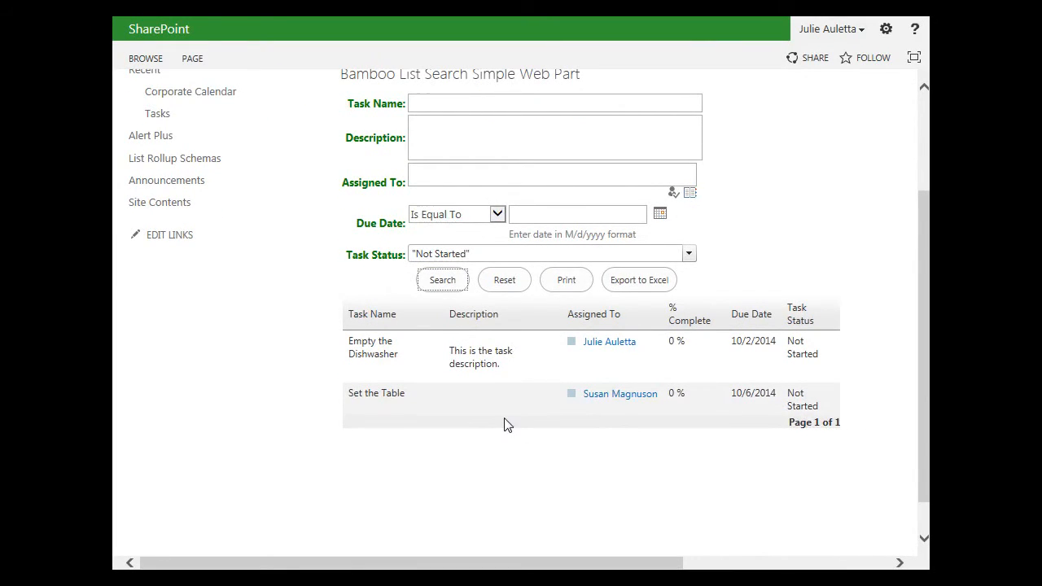
scroll(632, 485, up, 3)
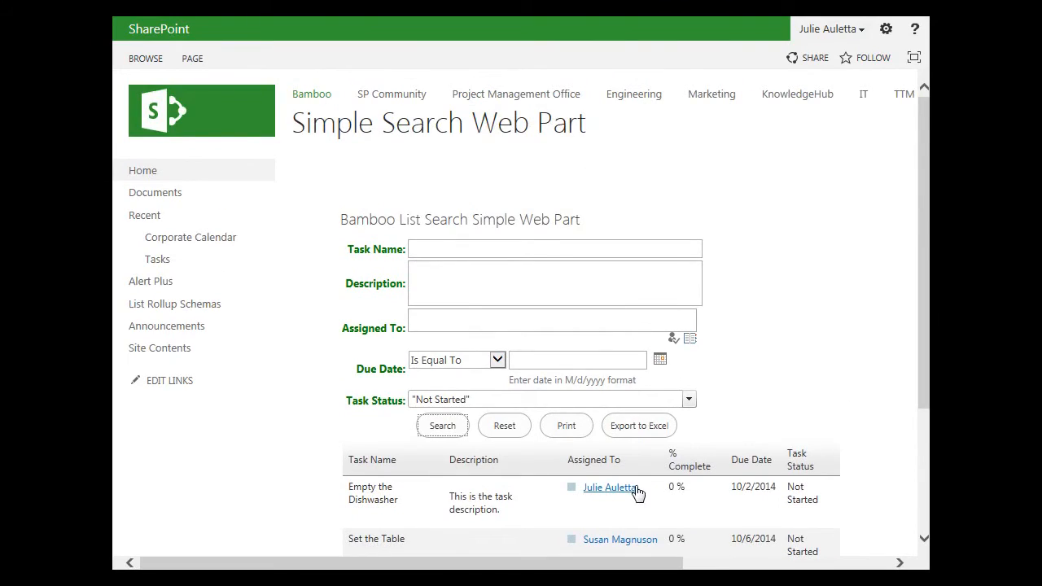